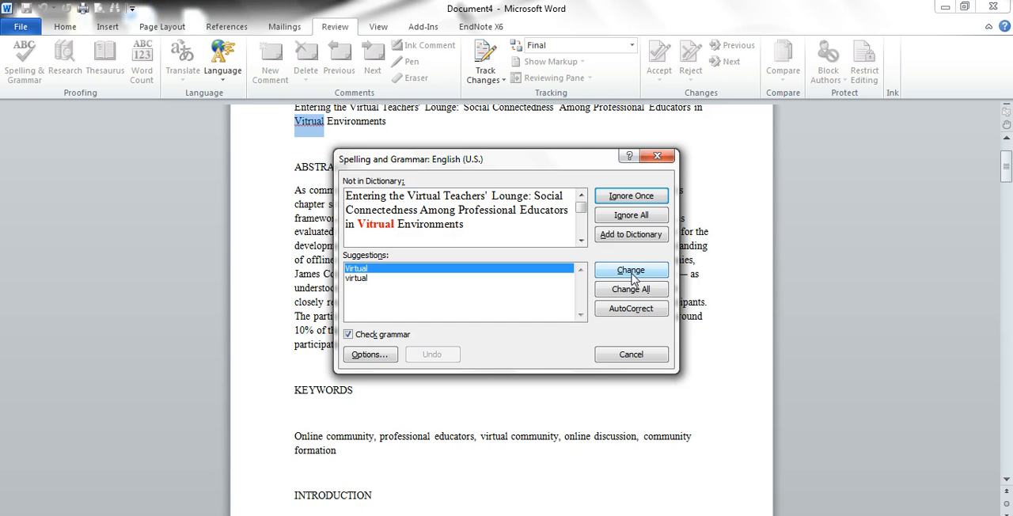
Step: Correct the misspelled word in the title to "Virtual" and end the spelling and grammar check
{"action": "left_click", "coordinate": [631, 270]}
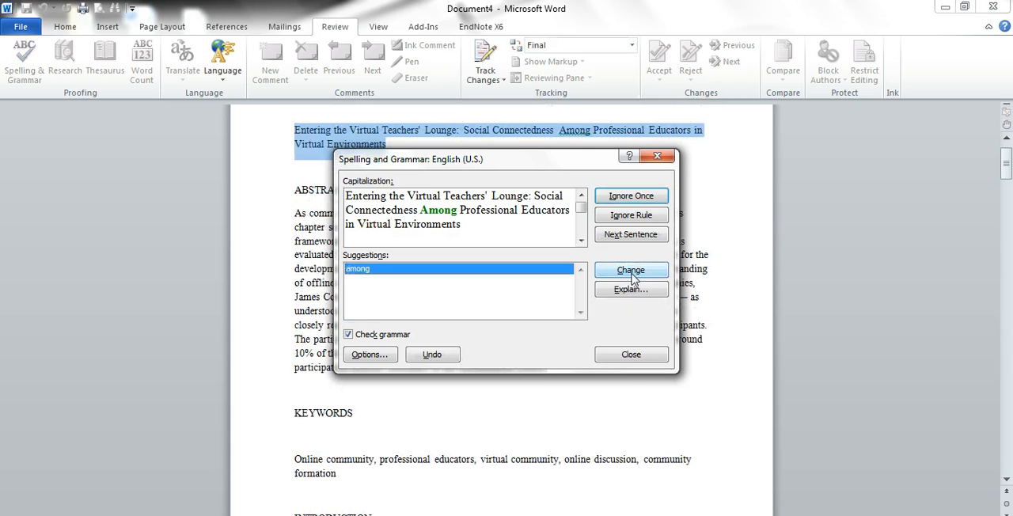
{"action": "left_click", "coordinate": [631, 354]}
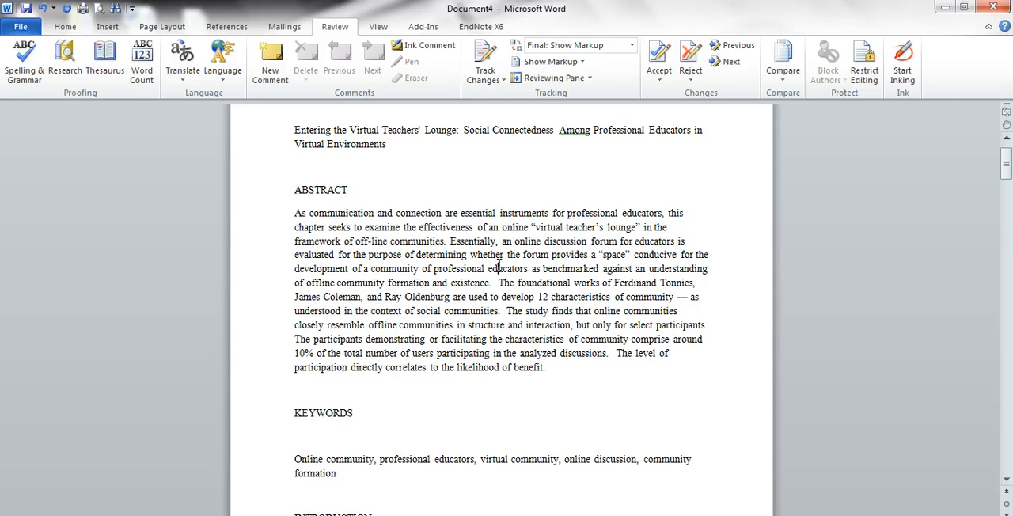
Step: Look up "United Kingdom" from the Introduction paragraph in the Research tool, using Bing as the source
{"action": "scroll", "coordinate": [518, 234], "scroll_direction": "down", "scroll_amount": 3}
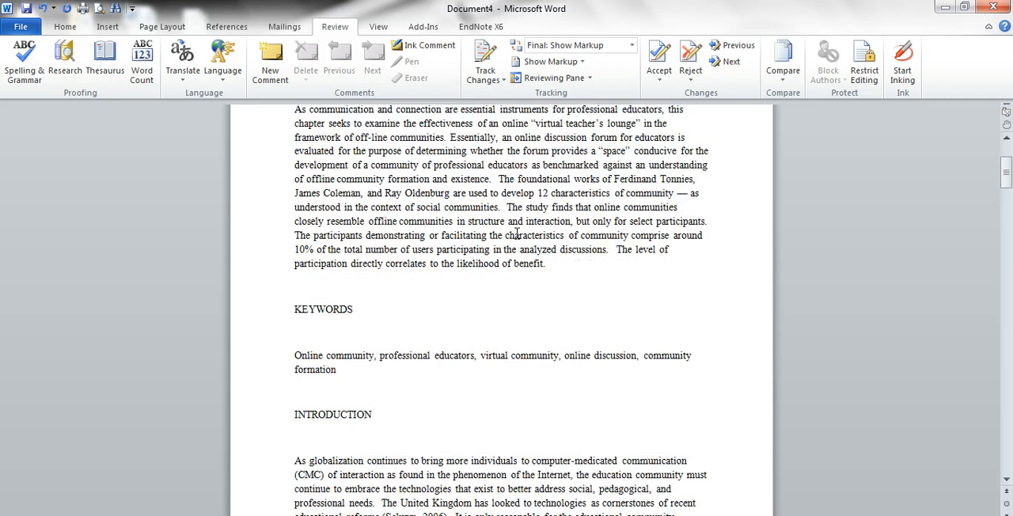
{"action": "scroll", "coordinate": [518, 235], "scroll_direction": "down", "scroll_amount": 3}
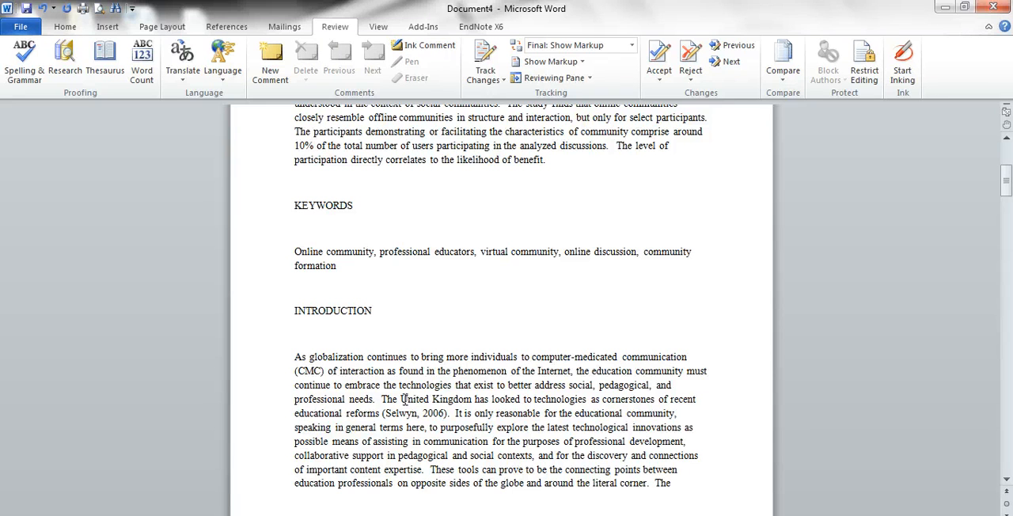
{"action": "left_click_drag", "start_coordinate": [402, 400], "coordinate": [474, 400]}
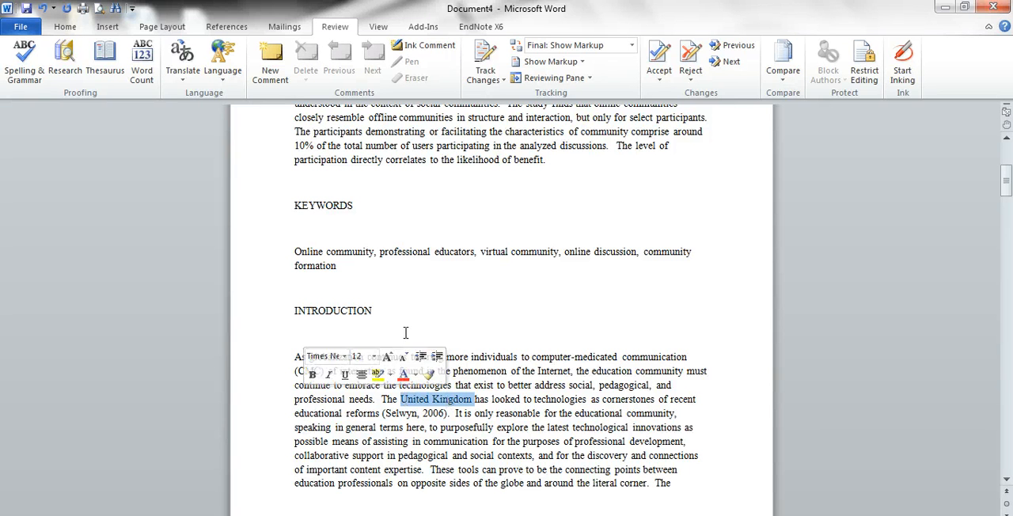
{"action": "left_click", "coordinate": [68, 70]}
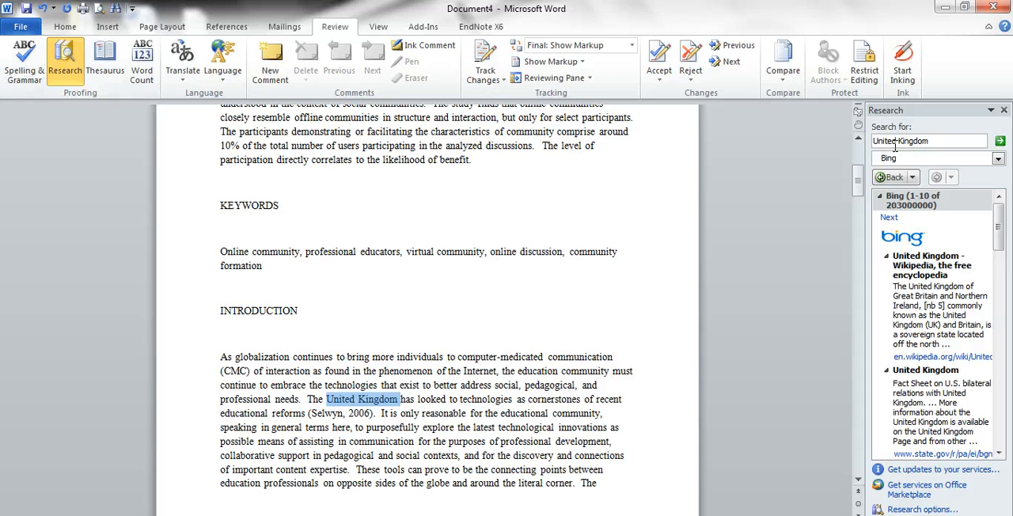
{"action": "left_click", "coordinate": [934, 161]}
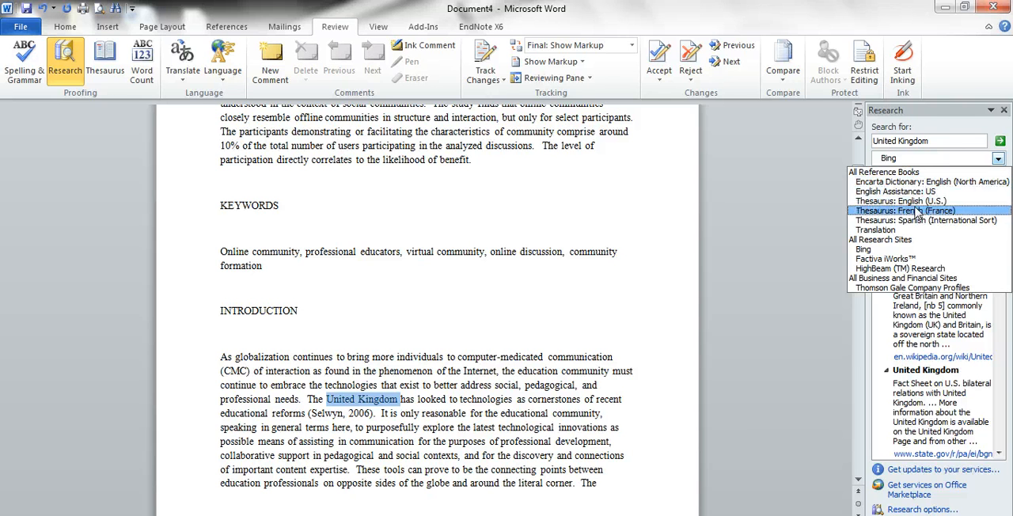
{"action": "left_click", "coordinate": [919, 252]}
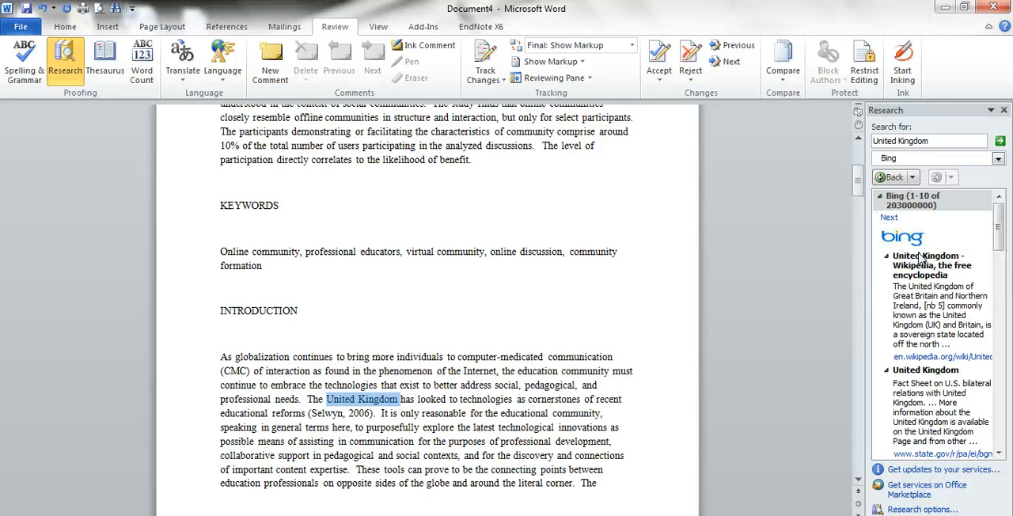
{"action": "left_click", "coordinate": [1000, 141]}
Step: View the Wikipedia article from the United Kingdom search results in the browser, and return to the Word document
{"action": "left_click", "coordinate": [946, 357]}
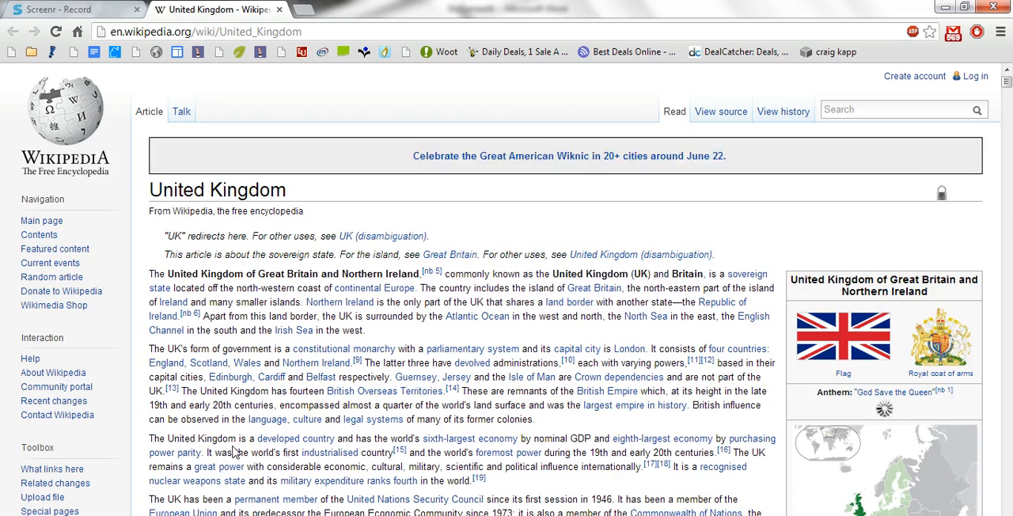
{"action": "left_click", "coordinate": [255, 514]}
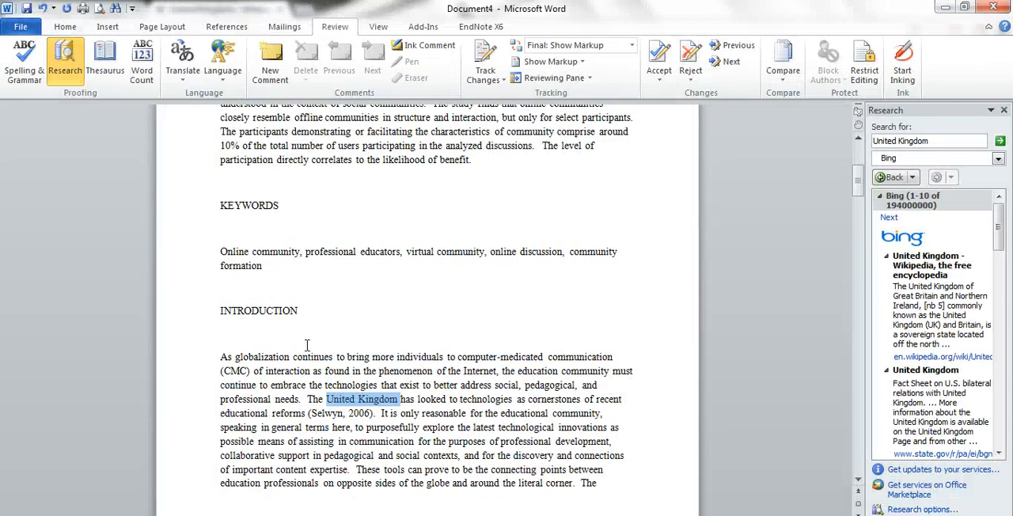
{"action": "left_click", "coordinate": [315, 236]}
Step: Look up thesaurus synonyms for "communication" in the abstract's first sentence, and close the results
{"action": "scroll", "coordinate": [314, 238], "scroll_direction": "up", "scroll_amount": 6}
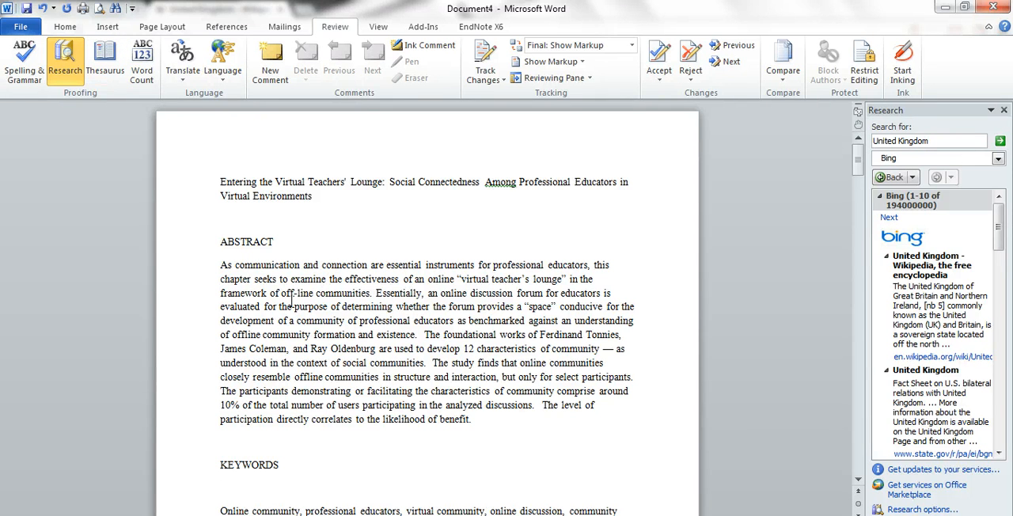
{"action": "double_click", "coordinate": [269, 266]}
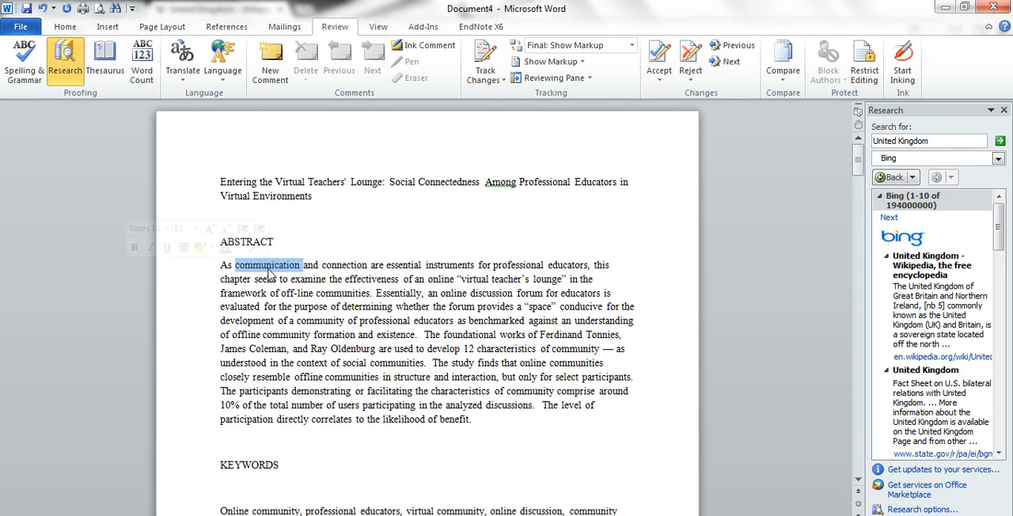
{"action": "left_click", "coordinate": [1003, 110]}
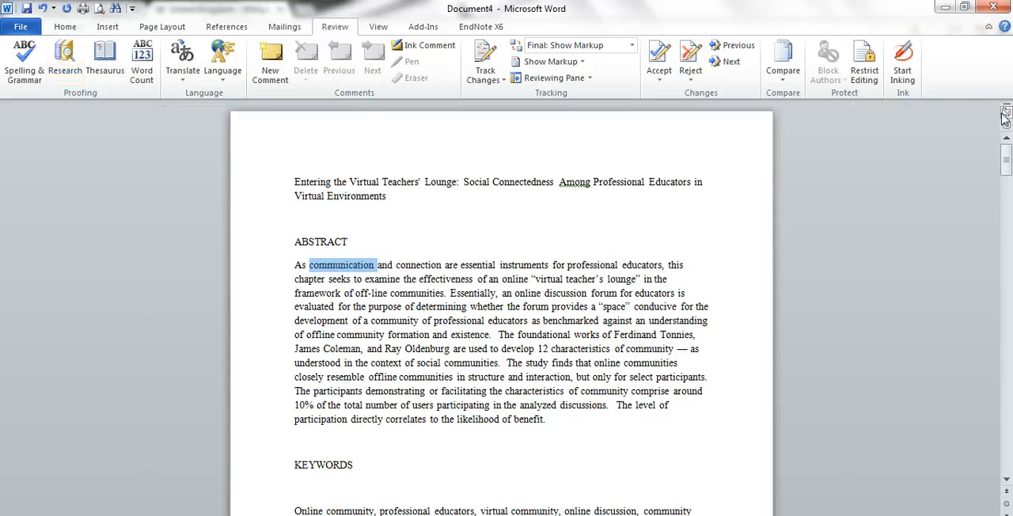
{"action": "left_click", "coordinate": [105, 69]}
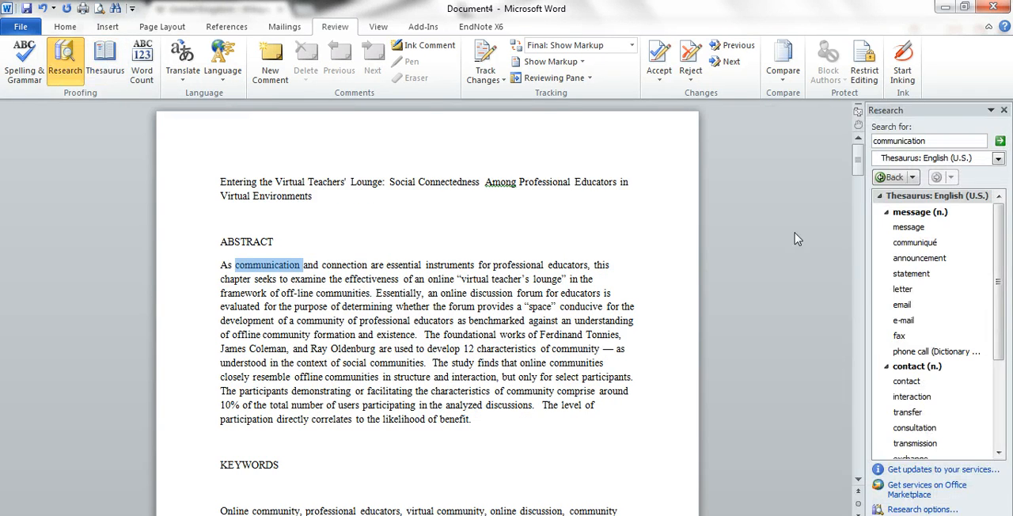
{"action": "mouse_move", "coordinate": [928, 225]}
{"action": "left_click", "coordinate": [1004, 110]}
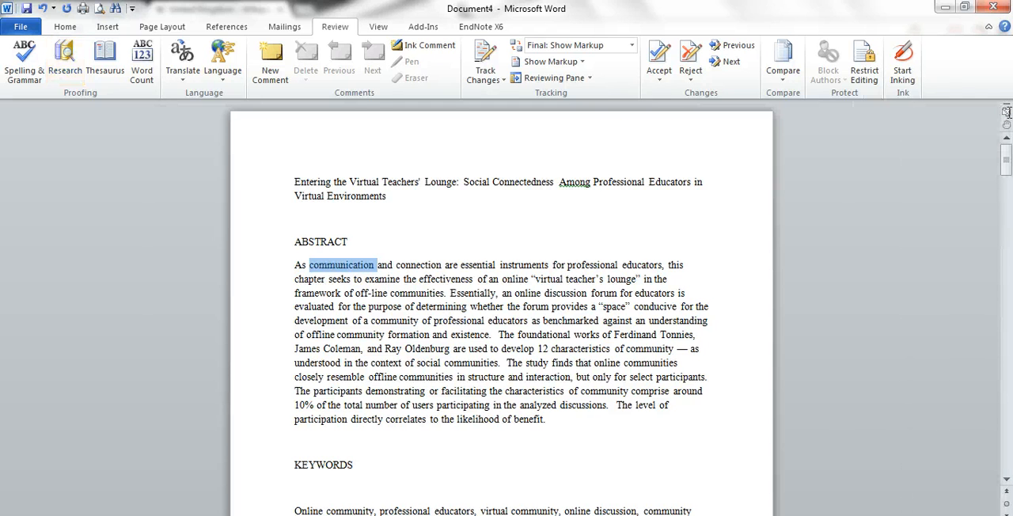
{"action": "left_click", "coordinate": [348, 243]}
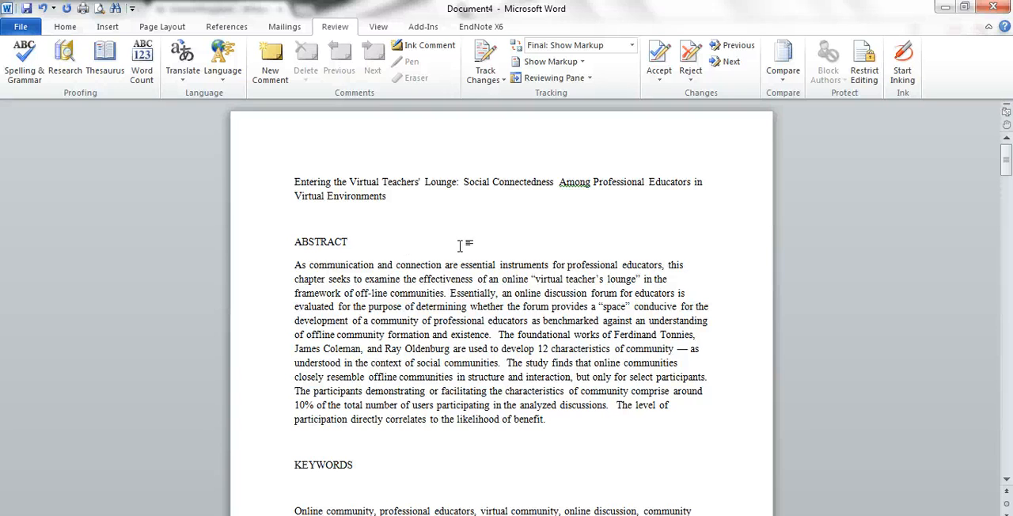
Step: Check the document's word count statistics with and without textboxes, footnotes and endnotes, leaving them included
{"action": "left_click", "coordinate": [158, 83]}
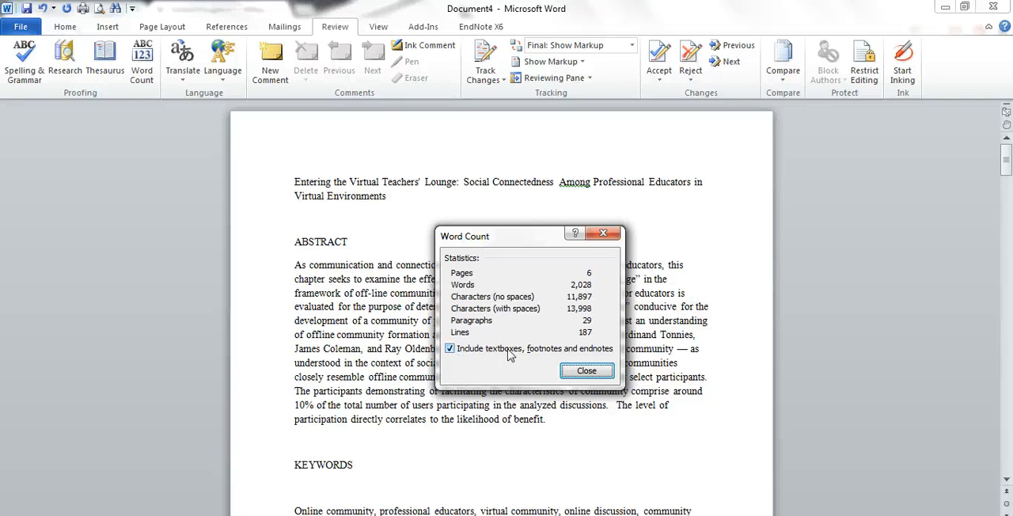
{"action": "left_click", "coordinate": [450, 350]}
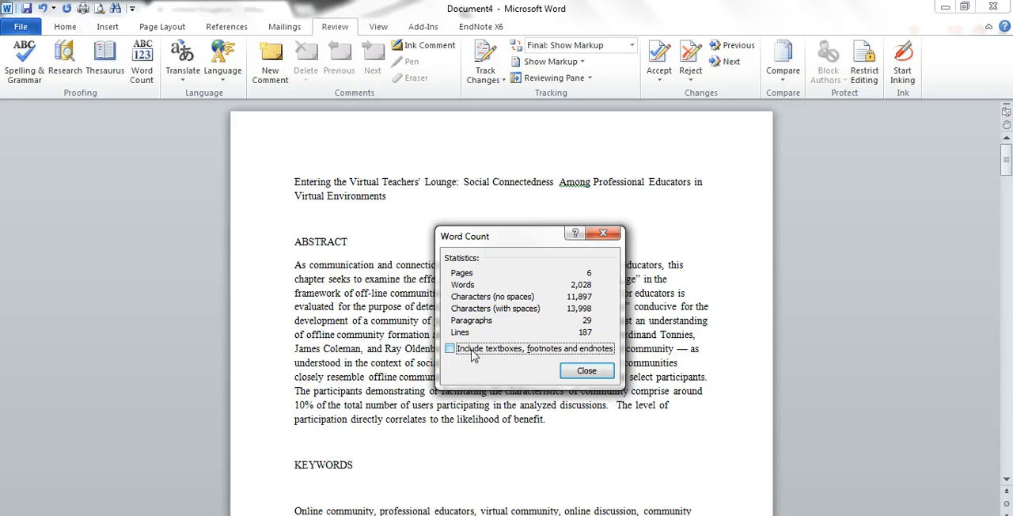
{"action": "left_click", "coordinate": [452, 350]}
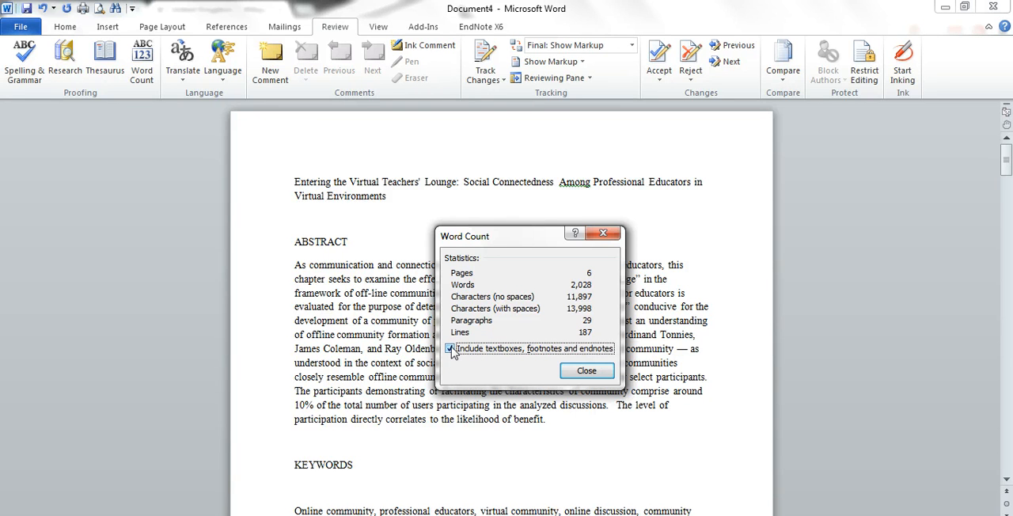
{"action": "left_click", "coordinate": [586, 371]}
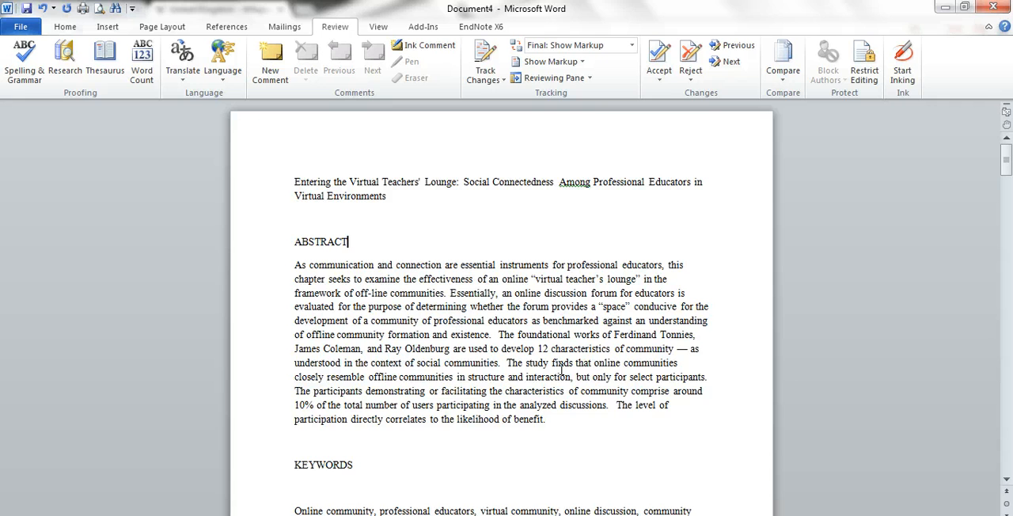
Step: Translate the entire abstract paragraph from English (U.S.) into Spanish (International Sort) using the selected-text translation
{"action": "left_click", "coordinate": [273, 269]}
{"action": "left_click_drag", "start_coordinate": [273, 274], "coordinate": [294, 420]}
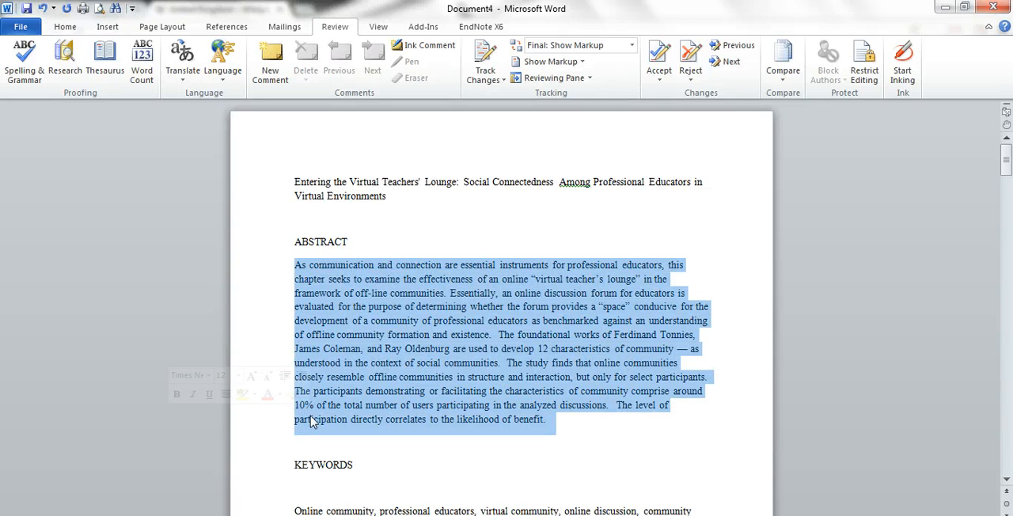
{"action": "left_click", "coordinate": [183, 80]}
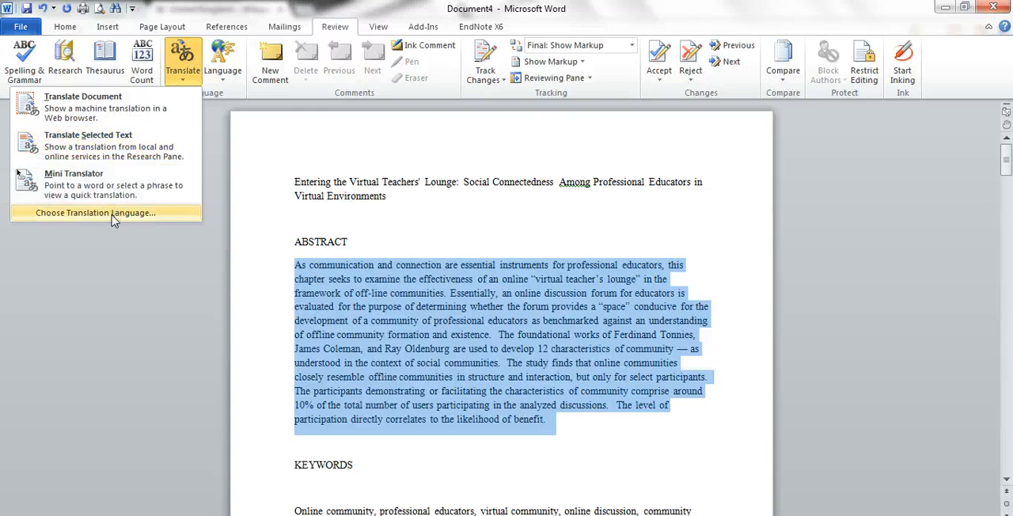
{"action": "left_click", "coordinate": [121, 150]}
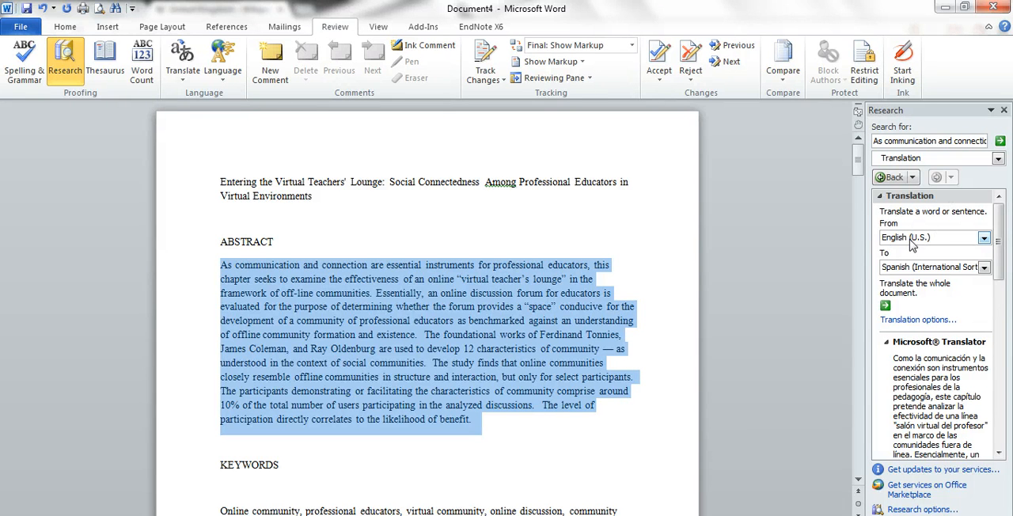
Step: Send the whole document for Spanish translation, decline making Internet Explorer the default browser, and maximize the Translator window
{"action": "left_click", "coordinate": [885, 306]}
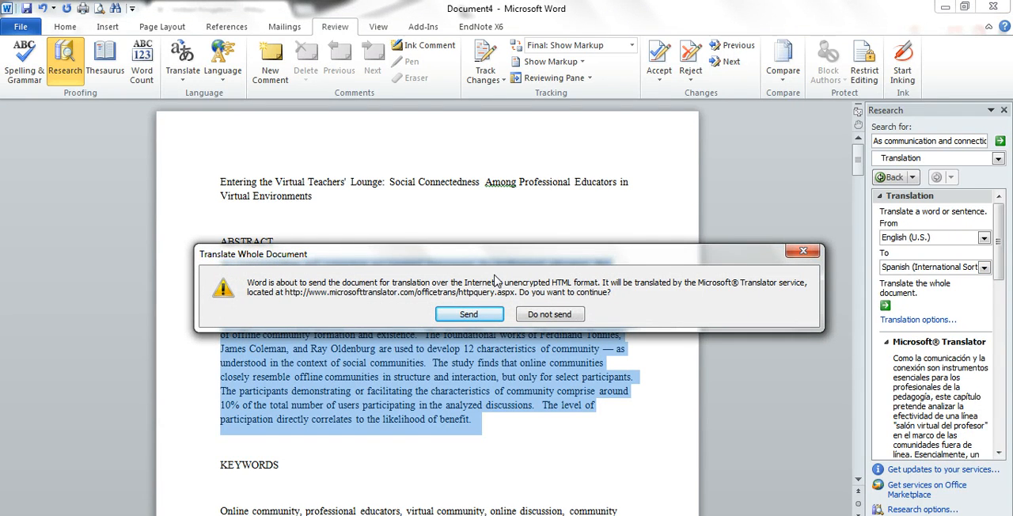
{"action": "left_click", "coordinate": [473, 314]}
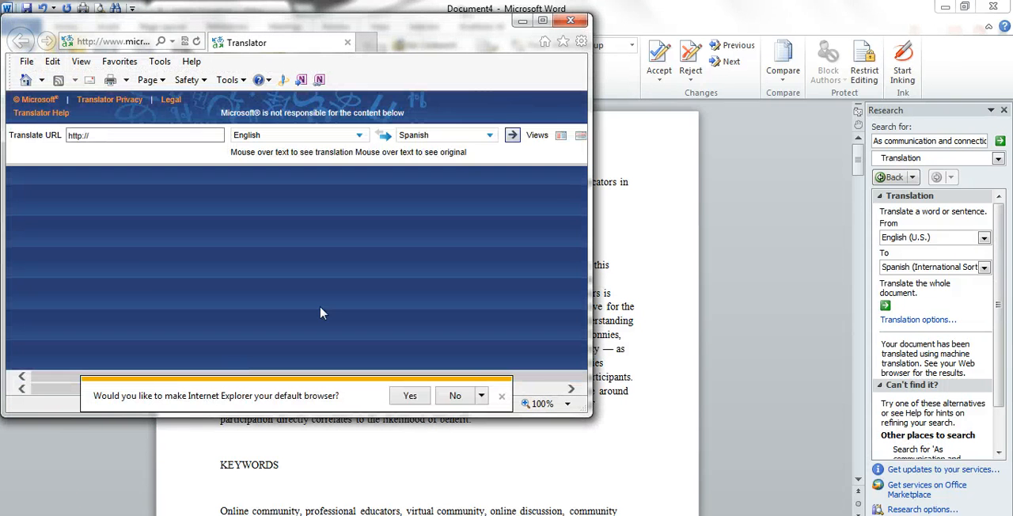
{"action": "left_click", "coordinate": [458, 396]}
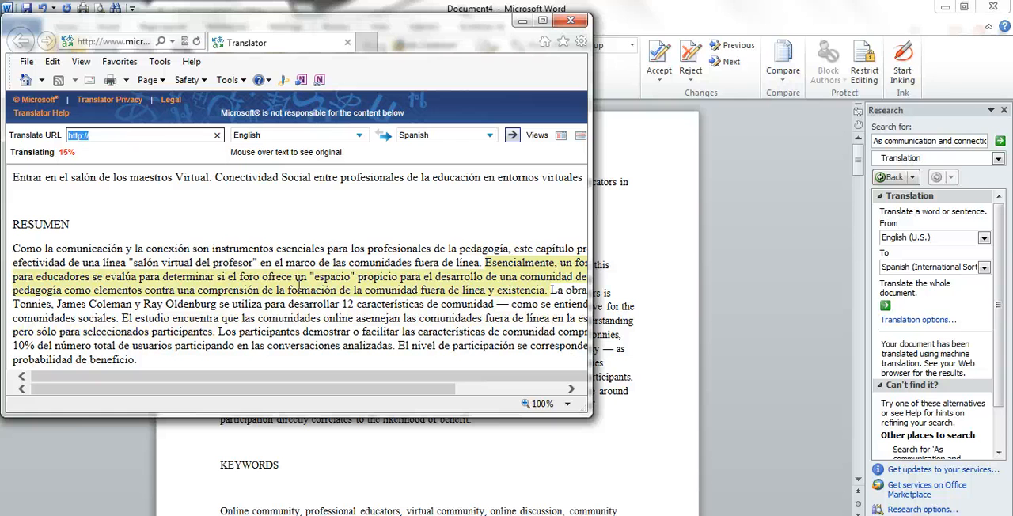
{"action": "left_click", "coordinate": [543, 19]}
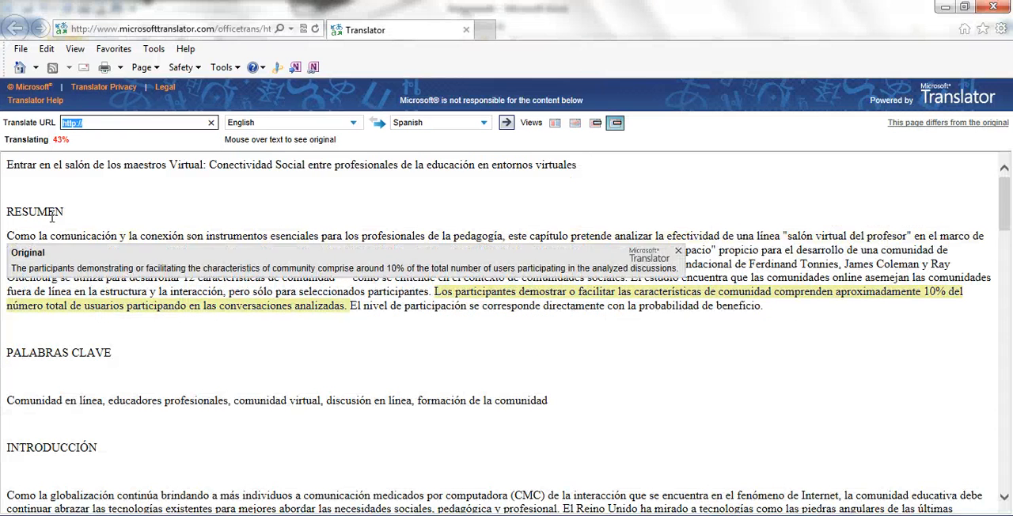
Step: Copy the Spanish abstract paragraph from the Translator page and paste it over the English abstract in Word, keeping source formatting
{"action": "left_click_drag", "start_coordinate": [8, 236], "coordinate": [768, 316]}
{"action": "right_click", "coordinate": [669, 262]}
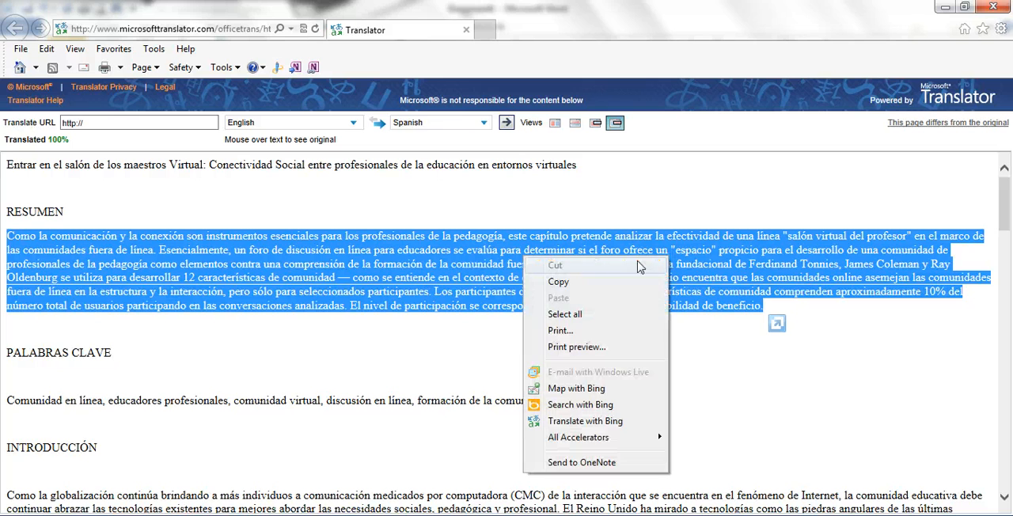
{"action": "left_click", "coordinate": [621, 279]}
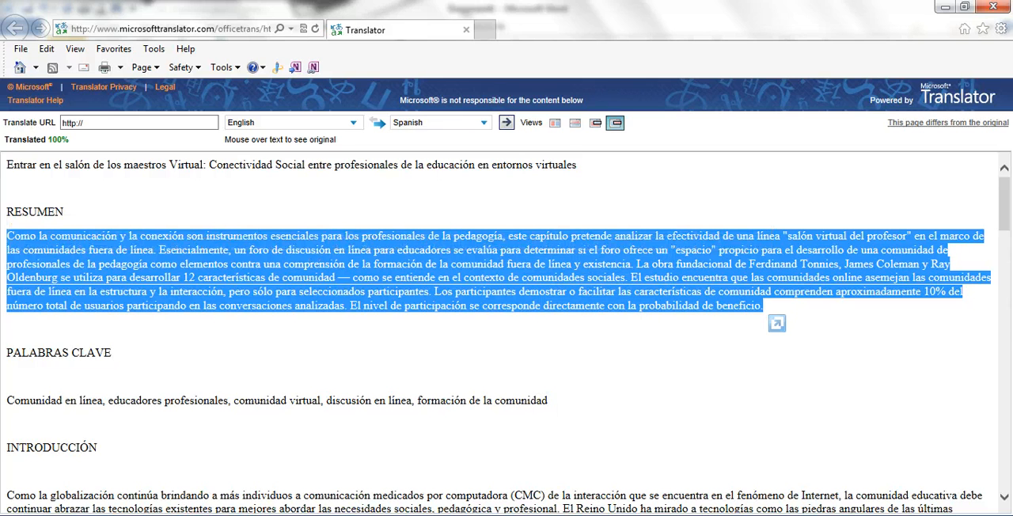
{"action": "key", "text": "alt+Tab"}
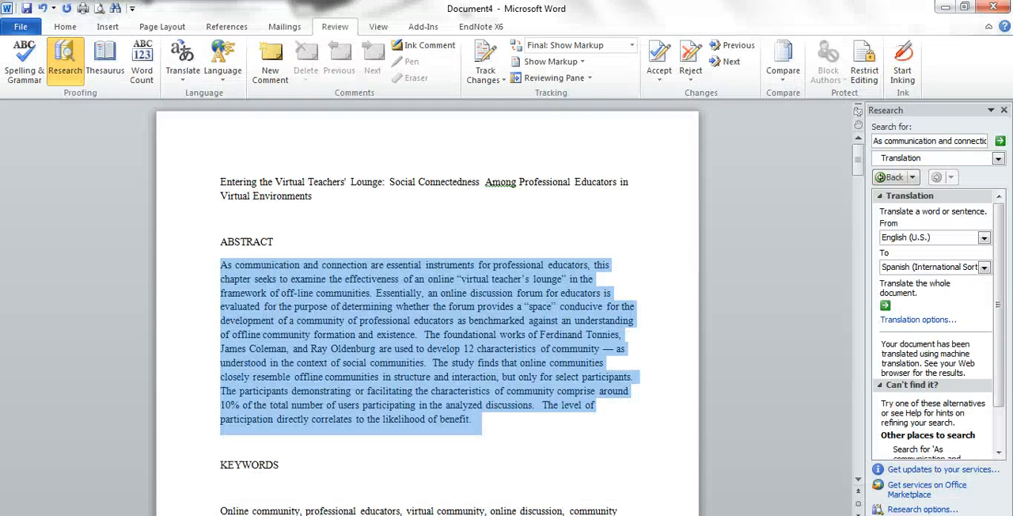
{"action": "right_click", "coordinate": [265, 293]}
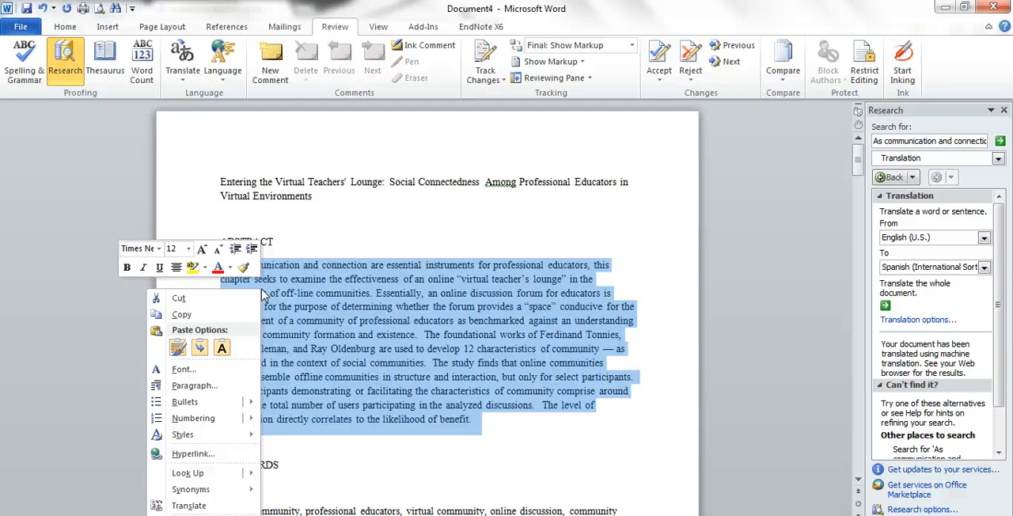
{"action": "left_click", "coordinate": [178, 346]}
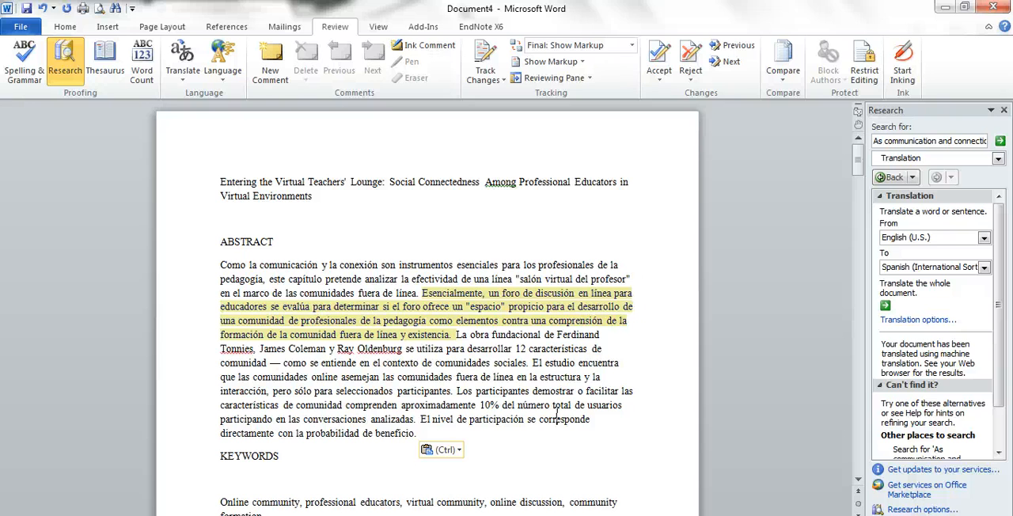
Step: Set the proofing language of the whole Spanish abstract paragraph to Spanish (International Sort), leaving spelling and grammar checking enabled
{"action": "left_click_drag", "start_coordinate": [168, 266], "coordinate": [214, 436]}
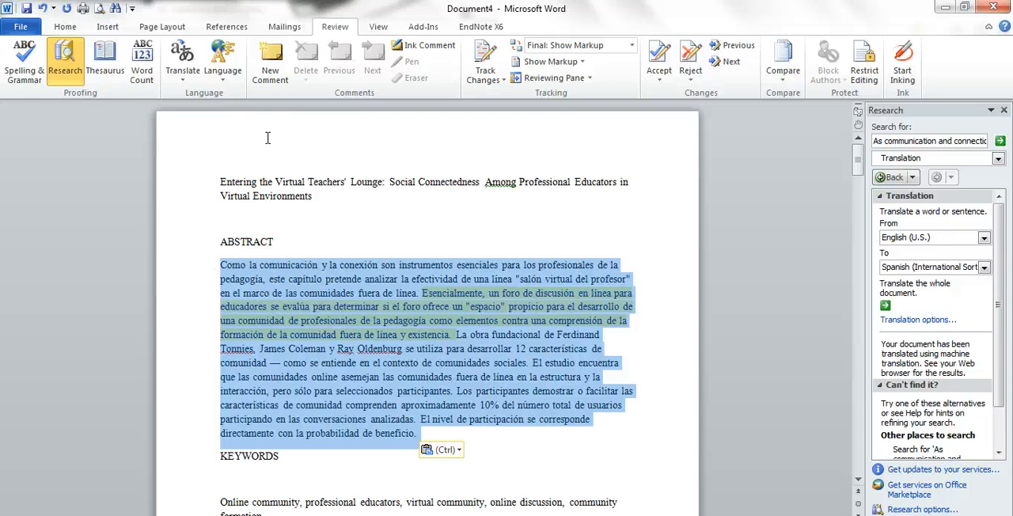
{"action": "left_click", "coordinate": [225, 77]}
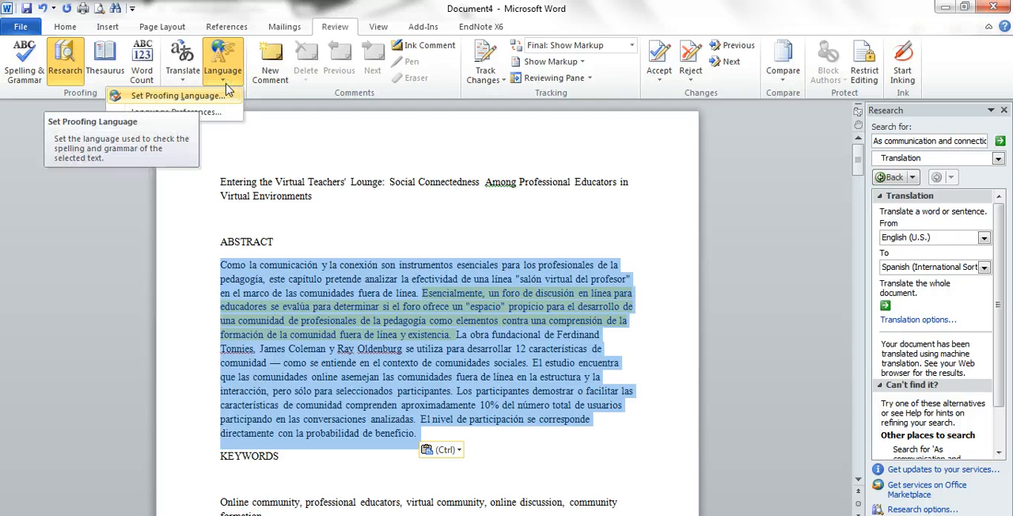
{"action": "left_click", "coordinate": [198, 96]}
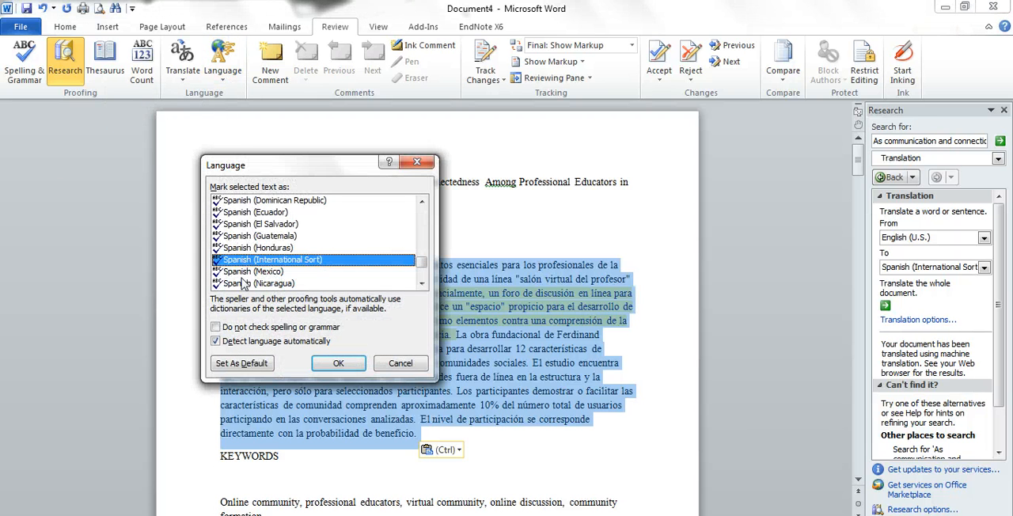
{"action": "left_click", "coordinate": [236, 332]}
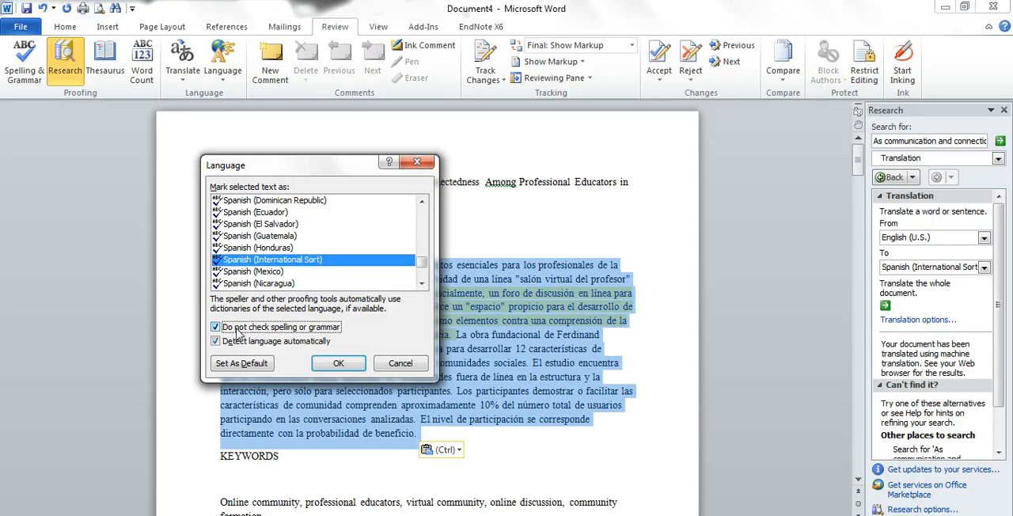
{"action": "left_click", "coordinate": [237, 332]}
{"action": "left_click", "coordinate": [338, 364]}
{"action": "left_click", "coordinate": [486, 375]}
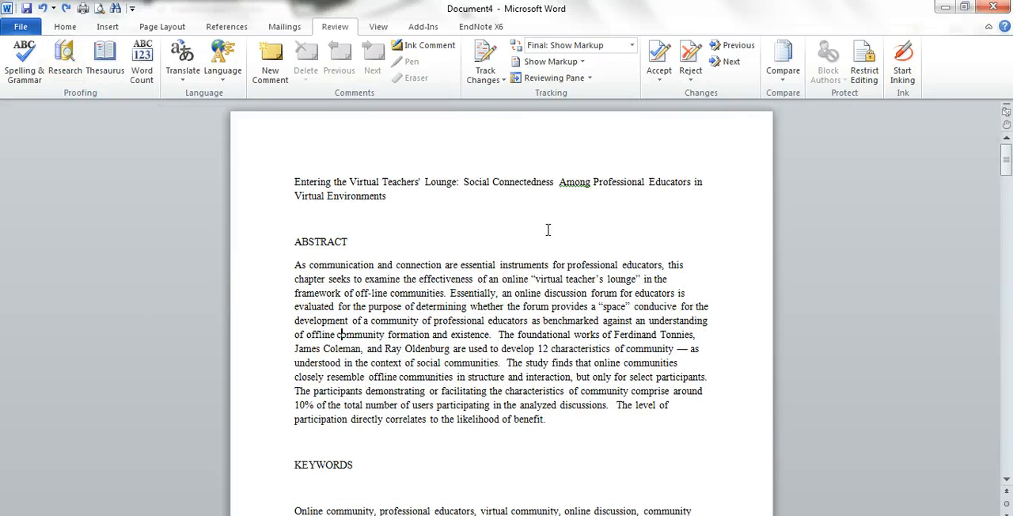
Step: Add the comment "I really liked this paragraph." at the end of the English abstract paragraph
{"action": "left_click", "coordinate": [589, 420]}
{"action": "left_click", "coordinate": [272, 70]}
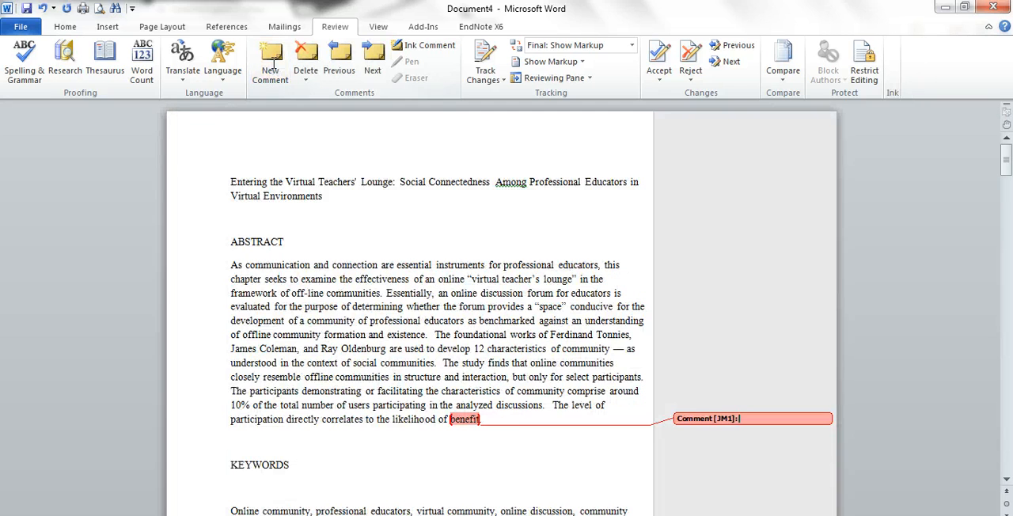
{"action": "type", "text": "I really"}
{"action": "key", "text": "BackSpace"}
{"action": "type", "text": "ly liked this paragraph."}
{"action": "left_click", "coordinate": [334, 217]}
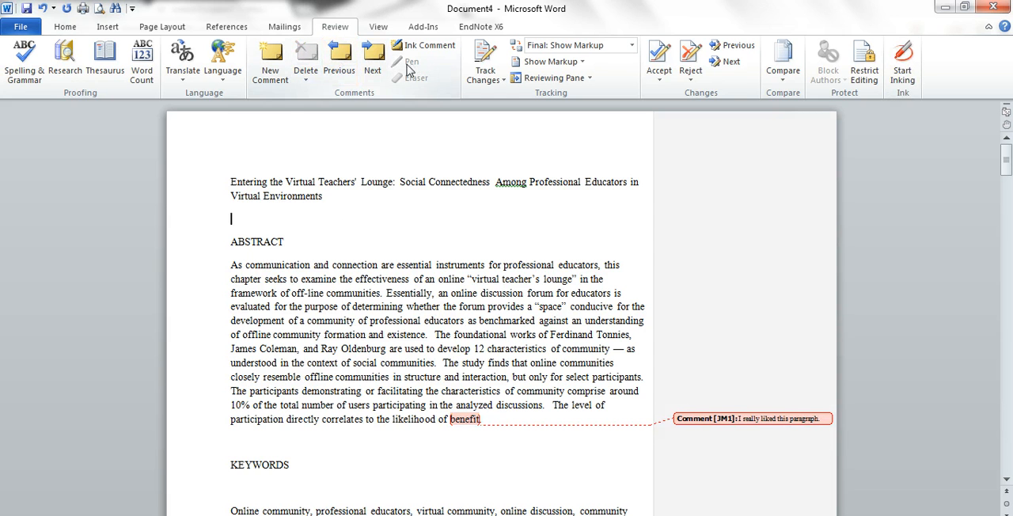
Step: With Track Changes on, replace "Among" with "with" in the title and delete the empty line below the title
{"action": "left_click", "coordinate": [486, 60]}
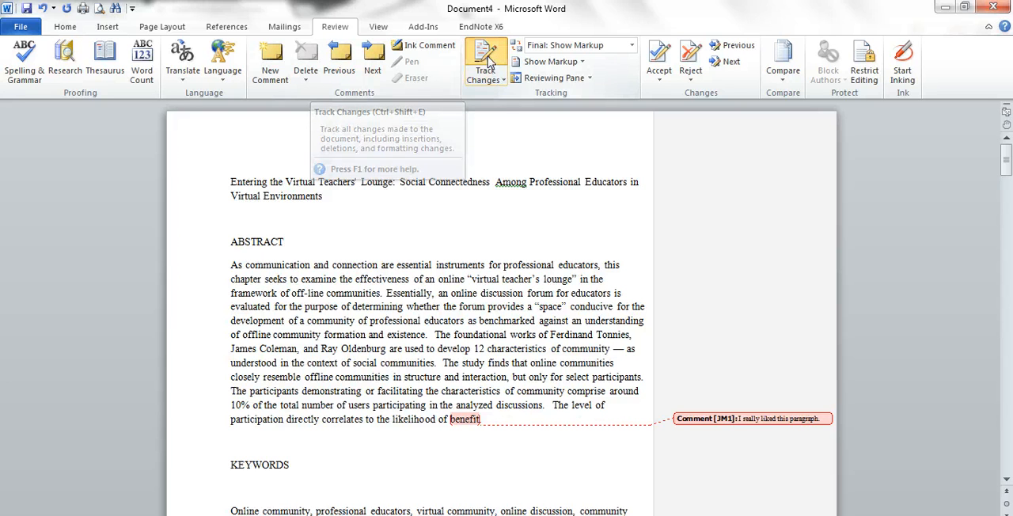
{"action": "double_click", "coordinate": [511, 182]}
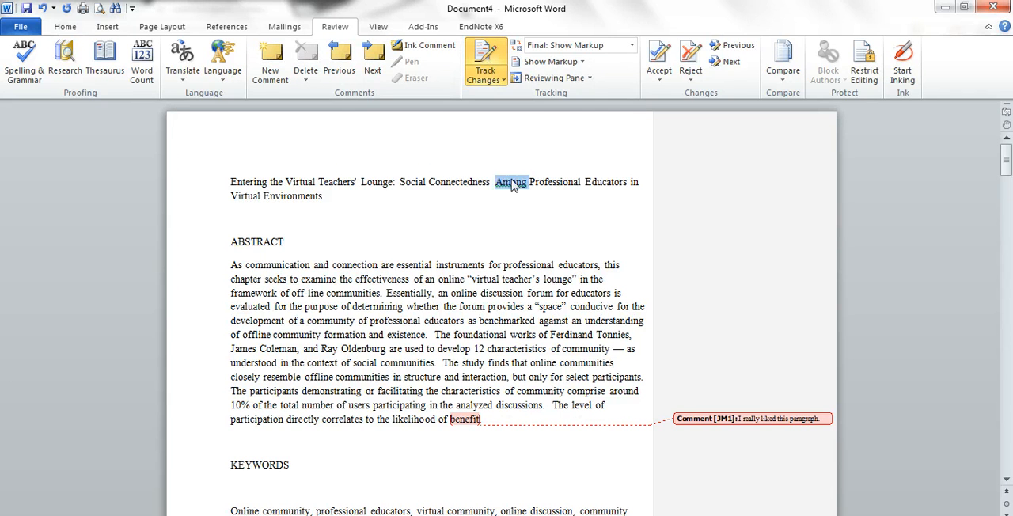
{"action": "type", "text": "with"}
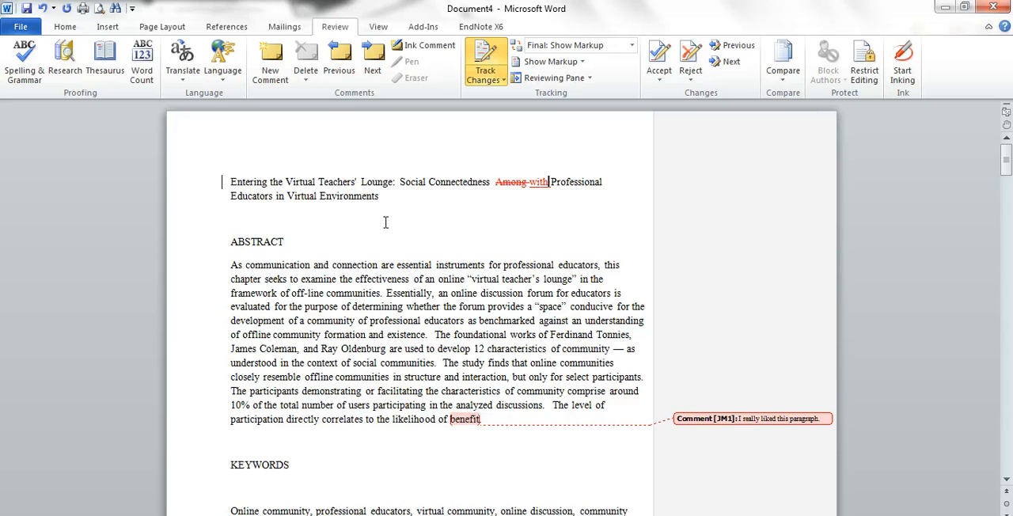
{"action": "left_click", "coordinate": [309, 223]}
{"action": "key", "text": "BackSpace"}
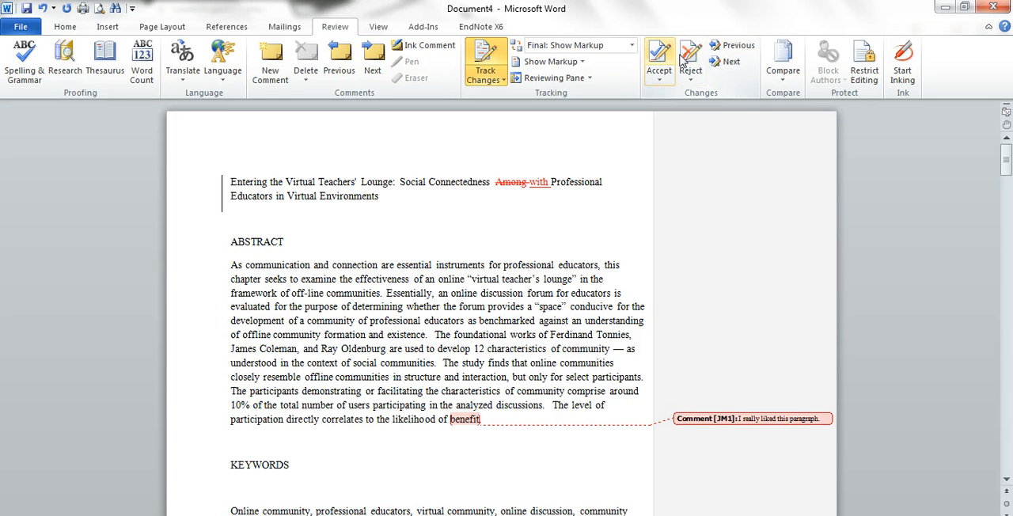
Step: Accept the tracked insertion of "with" and deletion of "Among" in the title, turning Track Changes off
{"action": "left_click", "coordinate": [659, 57]}
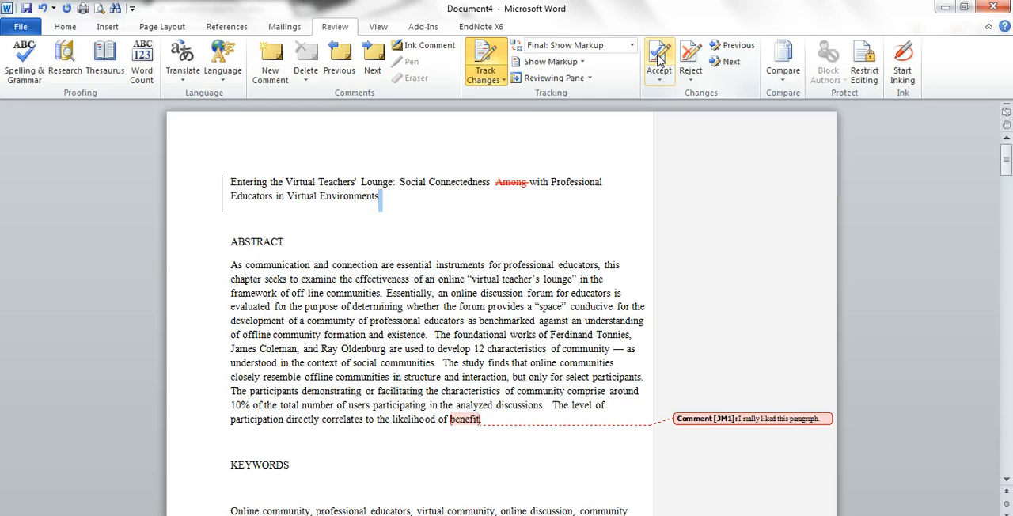
{"action": "double_click", "coordinate": [509, 184]}
{"action": "key", "text": "Left"}
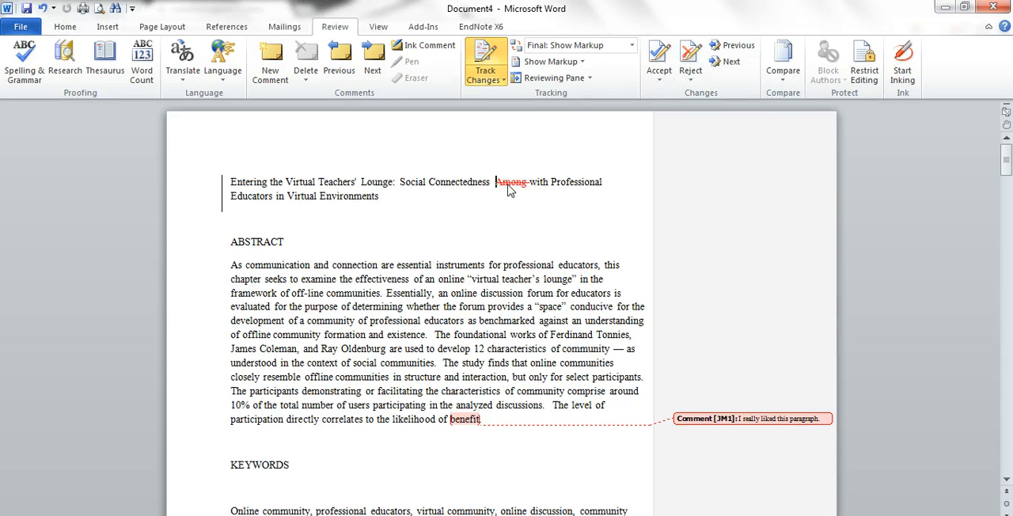
{"action": "left_click", "coordinate": [491, 49]}
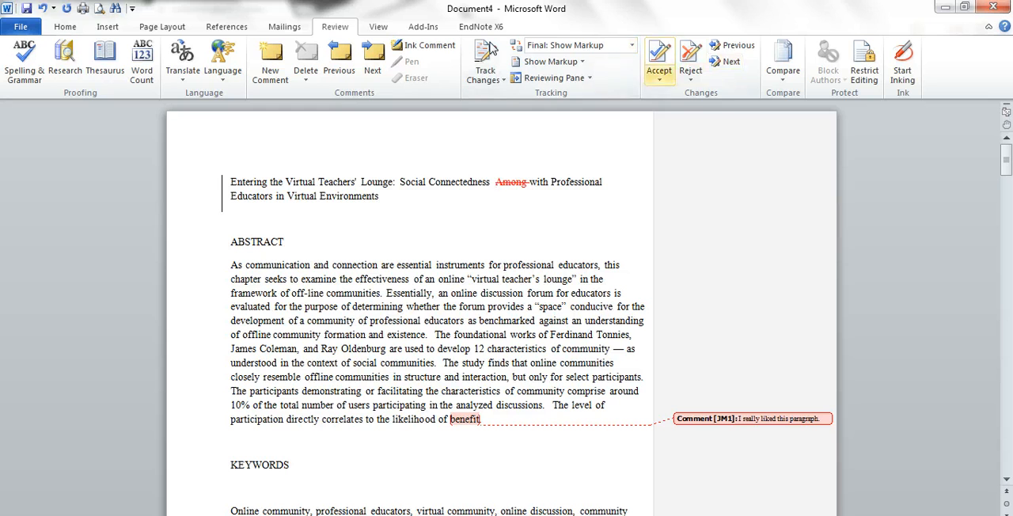
{"action": "left_click", "coordinate": [657, 55]}
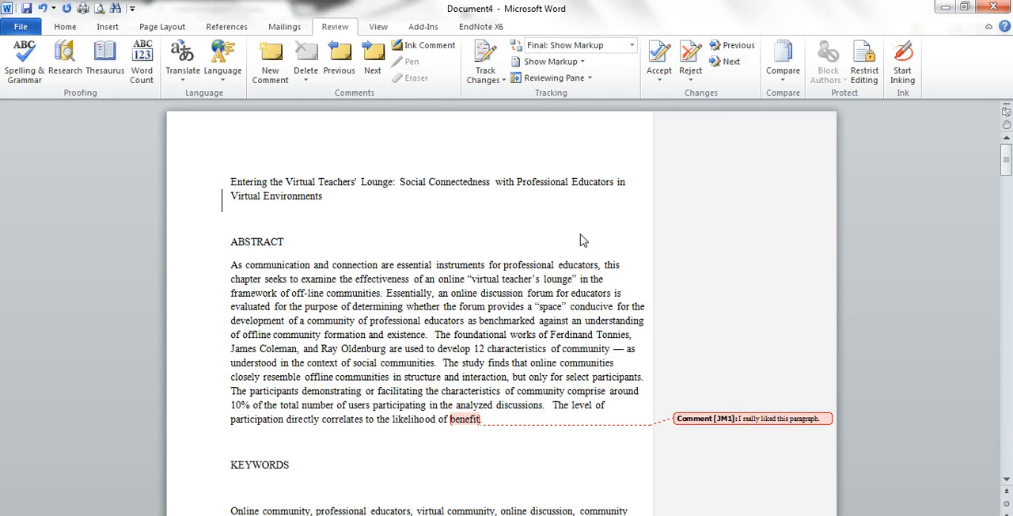
Step: Start inking and mark the word "framework" in the abstract with the yellow highlighter
{"action": "left_click", "coordinate": [904, 65]}
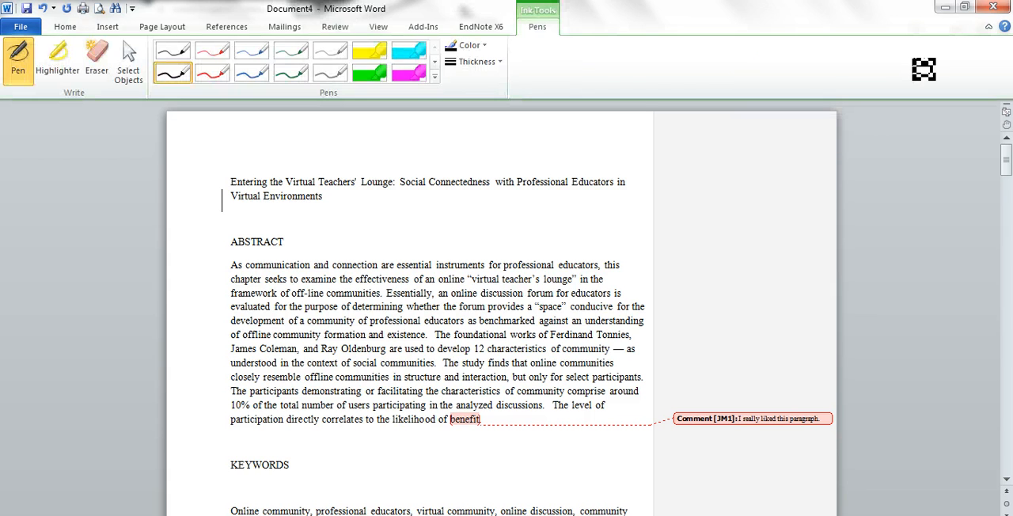
{"action": "left_click", "coordinate": [380, 62]}
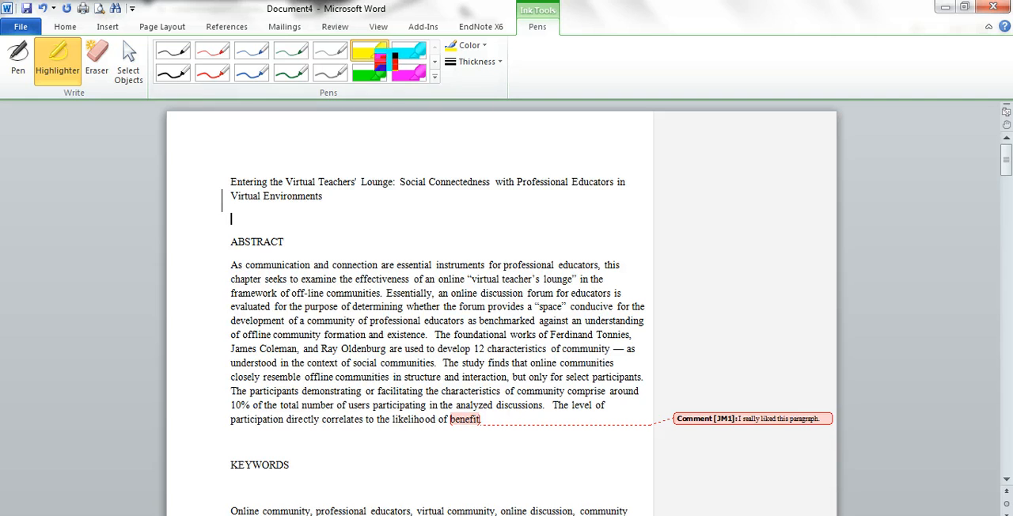
{"action": "left_click_drag", "start_coordinate": [226, 293], "coordinate": [277, 294]}
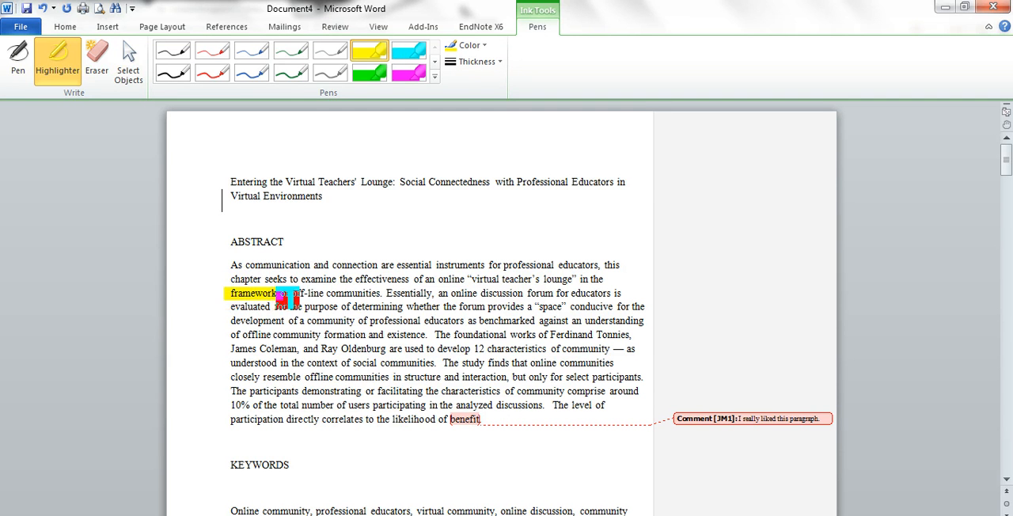